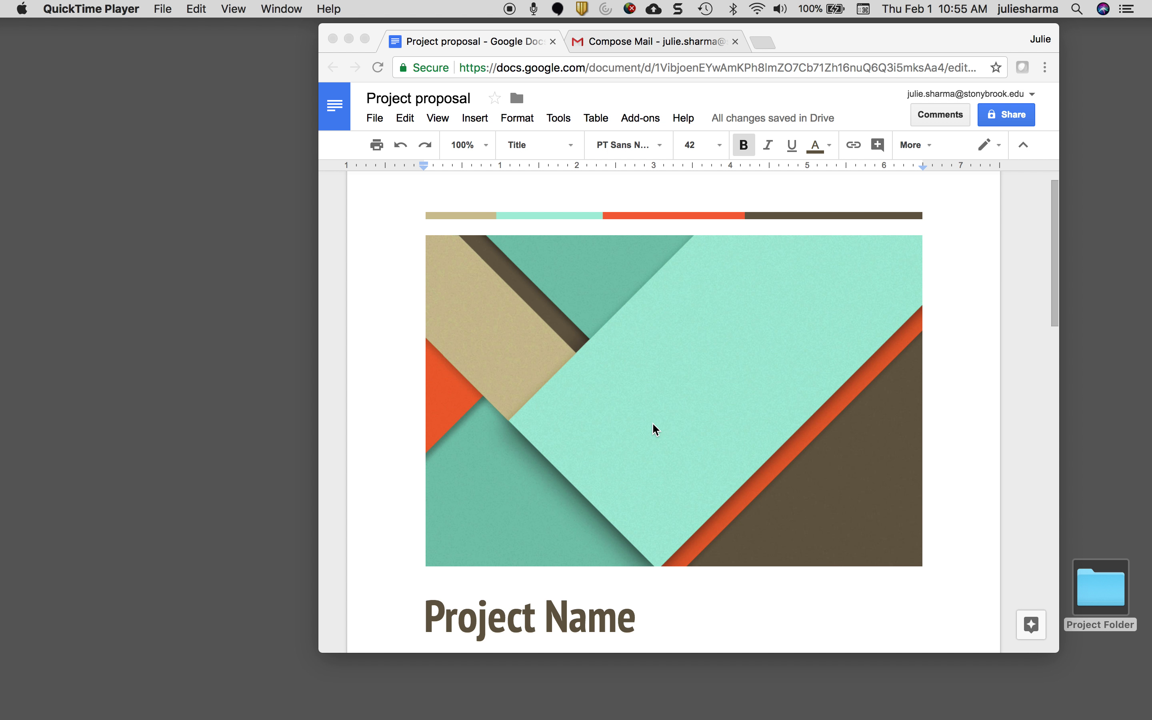
- Scroll to the 'Project Name' title and place the cursor at its very start
{"action": "scroll", "coordinate": [653, 429], "scroll_direction": "down", "scroll_amount": 5}
{"action": "left_click", "coordinate": [650, 465]}
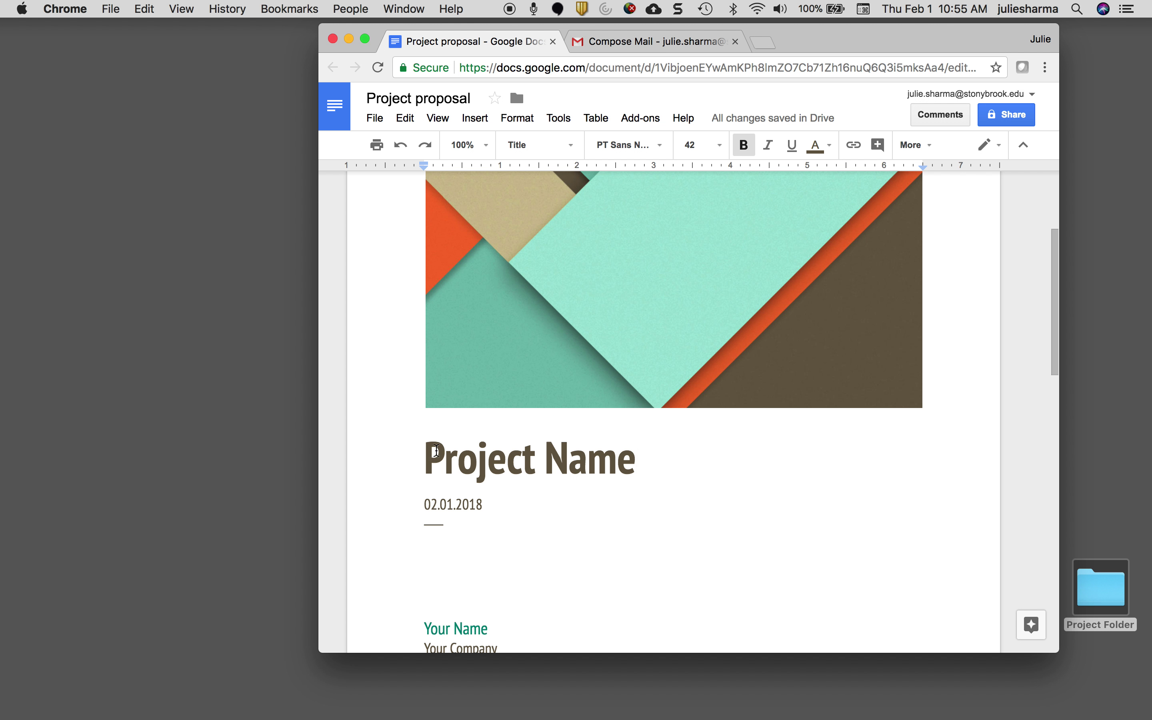
{"action": "left_click", "coordinate": [425, 452]}
- After viewing the keyboard picture, jump to the end of the title line with Cmd+Right
{"action": "key", "text": "super+Tab"}
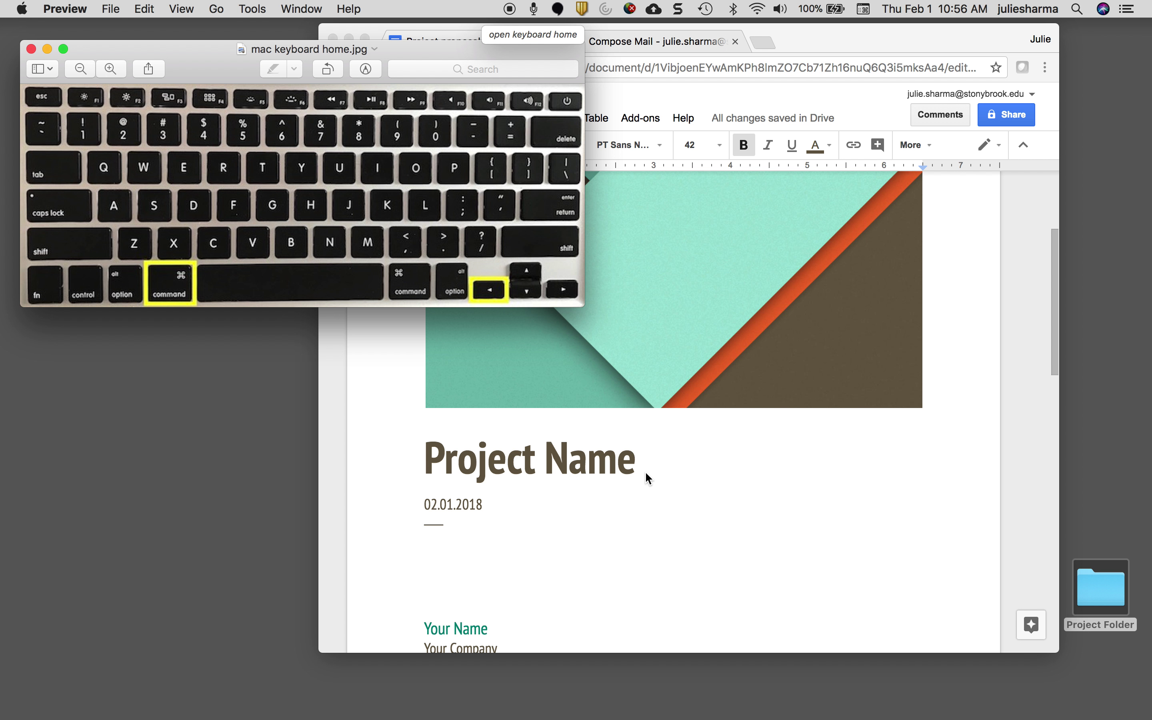
{"action": "left_click", "coordinate": [416, 447]}
{"action": "key", "text": "super+Right"}
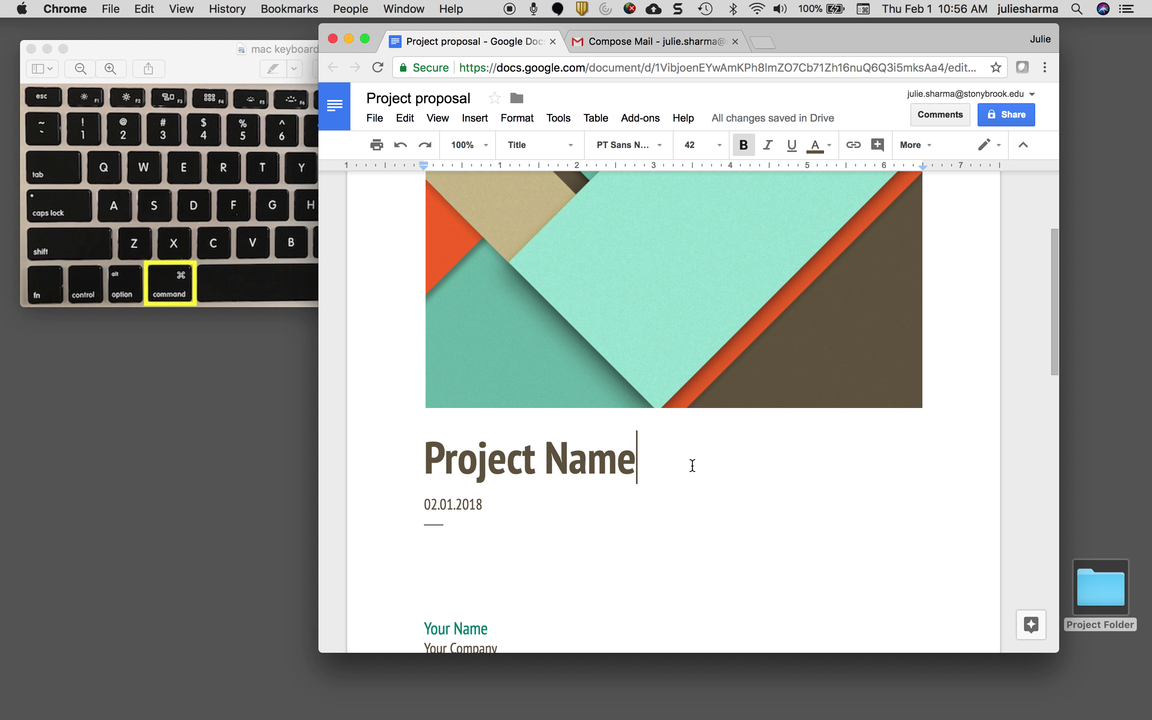
- Jump back to the start of the 'Project Name' line with Cmd+Left
{"action": "left_click", "coordinate": [205, 64]}
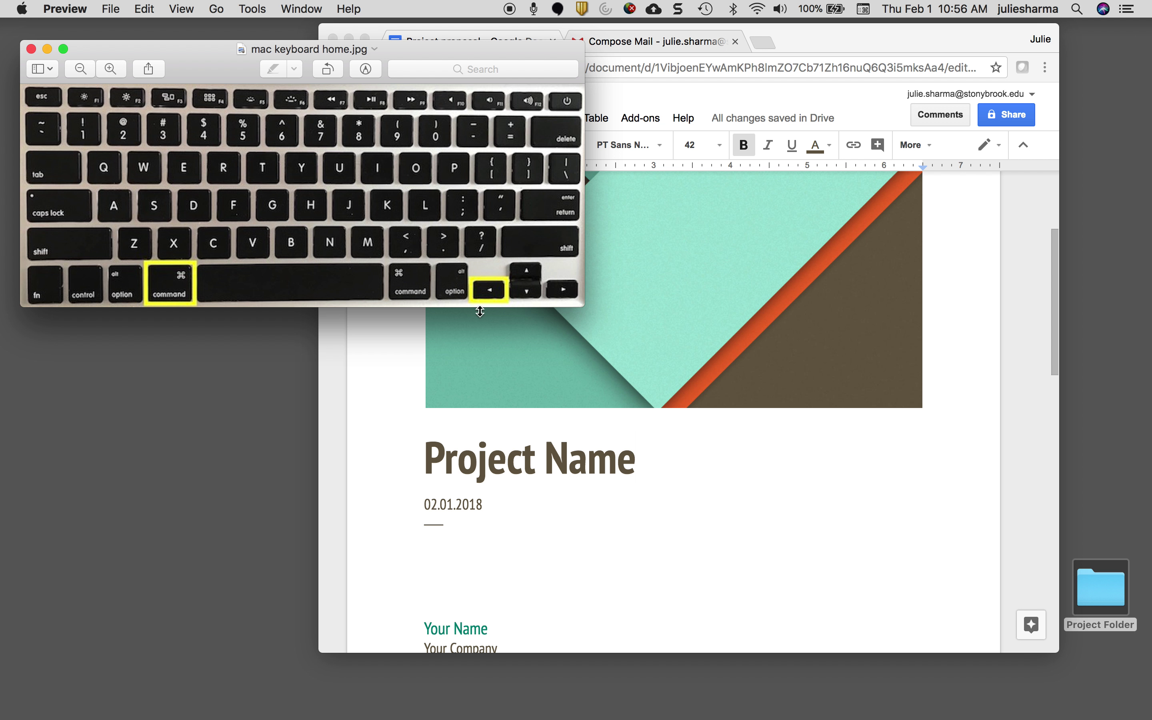
{"action": "left_click", "coordinate": [656, 465]}
{"action": "key", "text": "super+Left"}
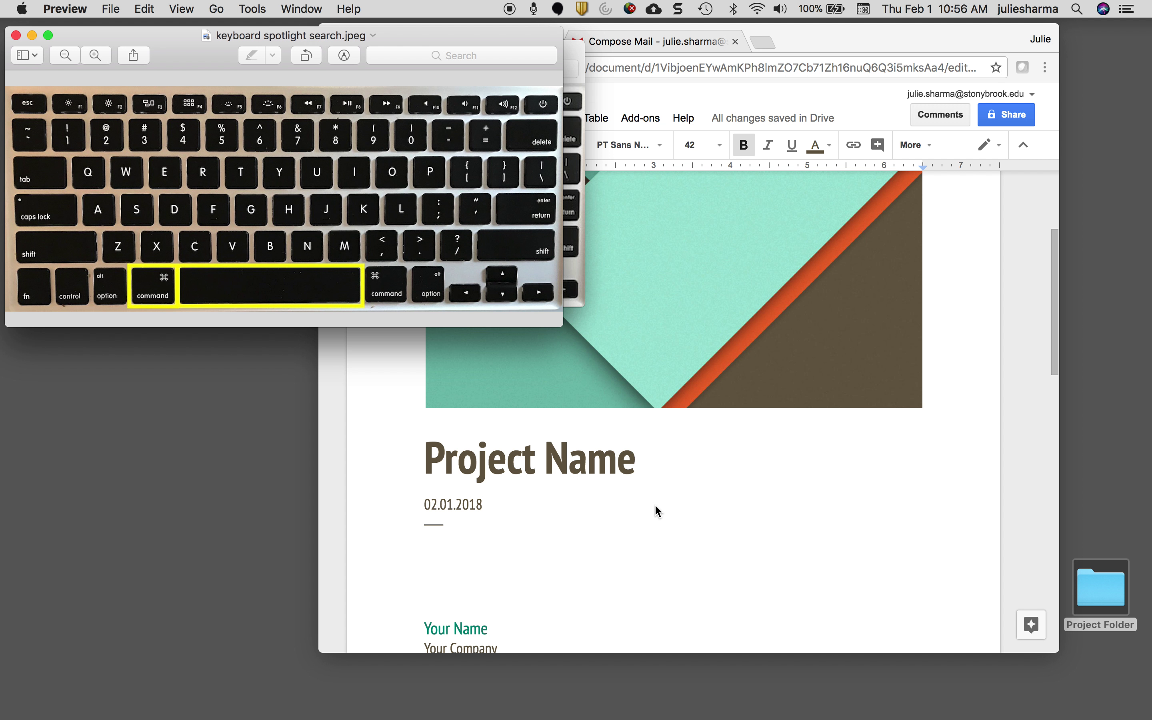
- Launch Microsoft Word from a Spotlight search for 'word'
{"action": "key", "text": "super+space"}
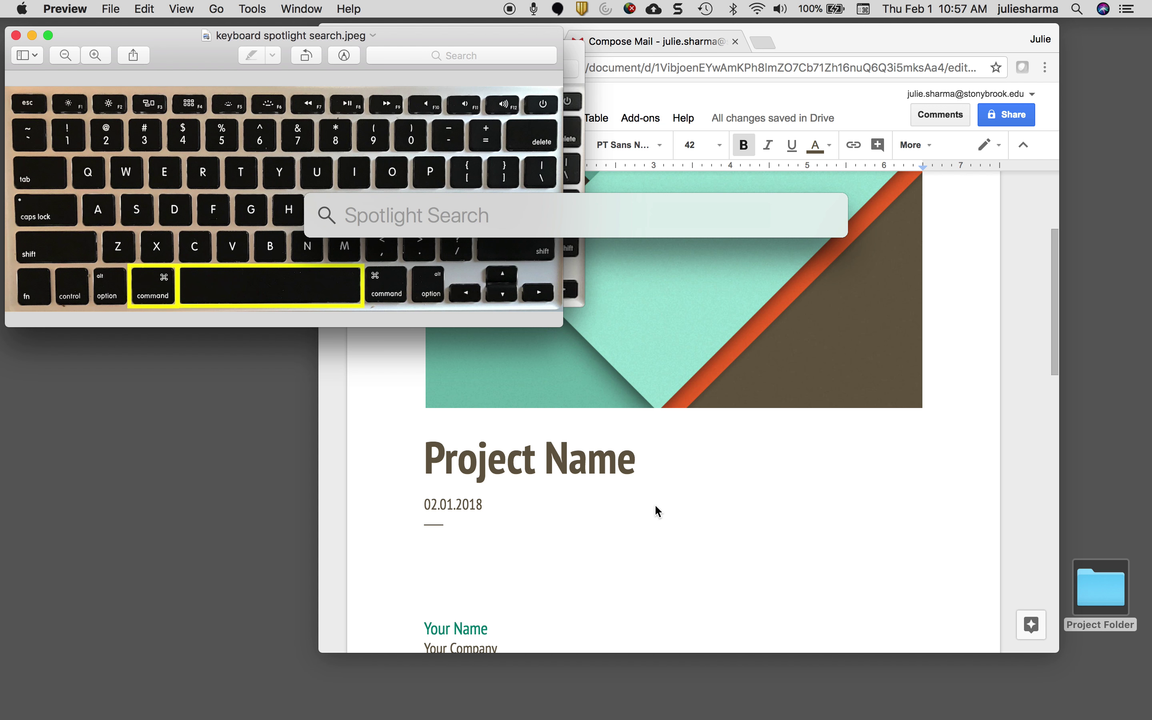
{"action": "type", "text": "word"}
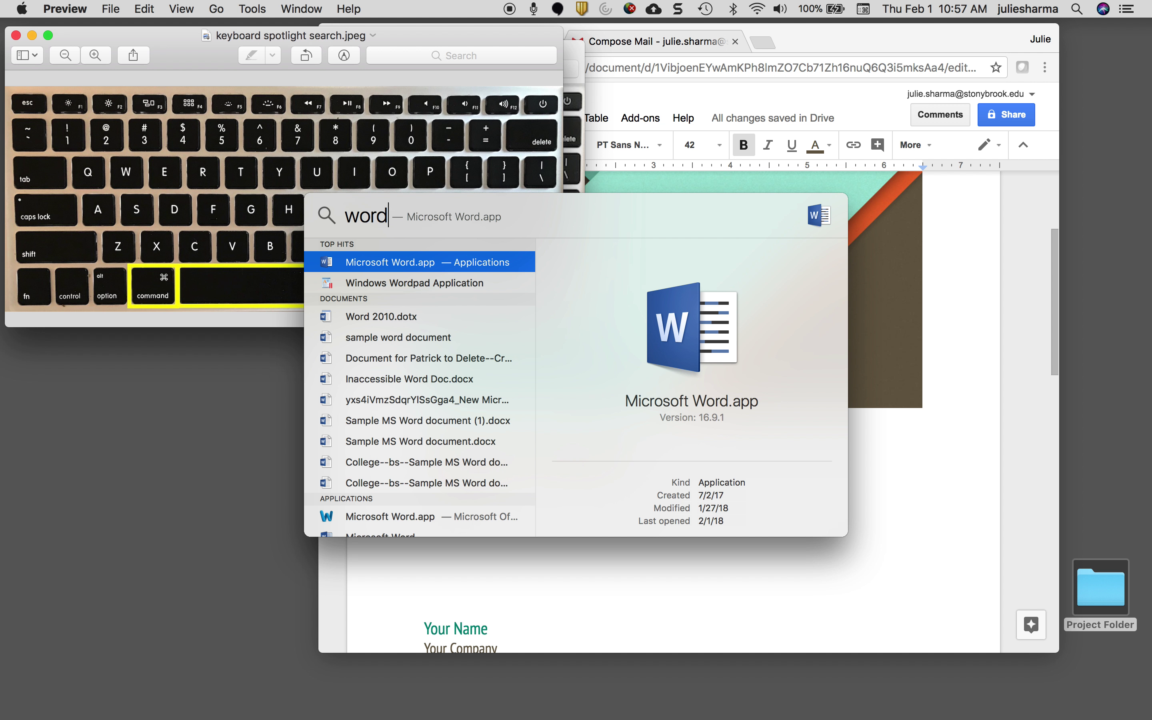
{"action": "key", "text": "Return"}
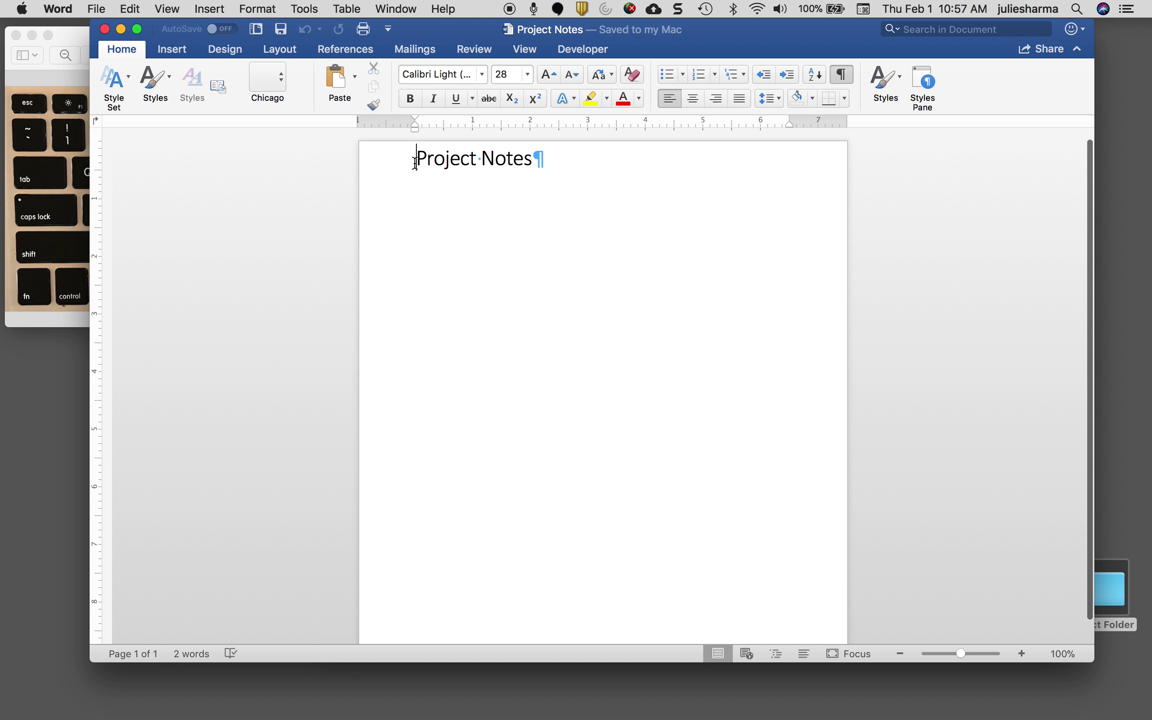
- Copy the 'Project Notes' title line in Word, then bring up the Cmd+Tab keyboard picture
{"action": "left_click_drag", "start_coordinate": [417, 160], "coordinate": [666, 160]}
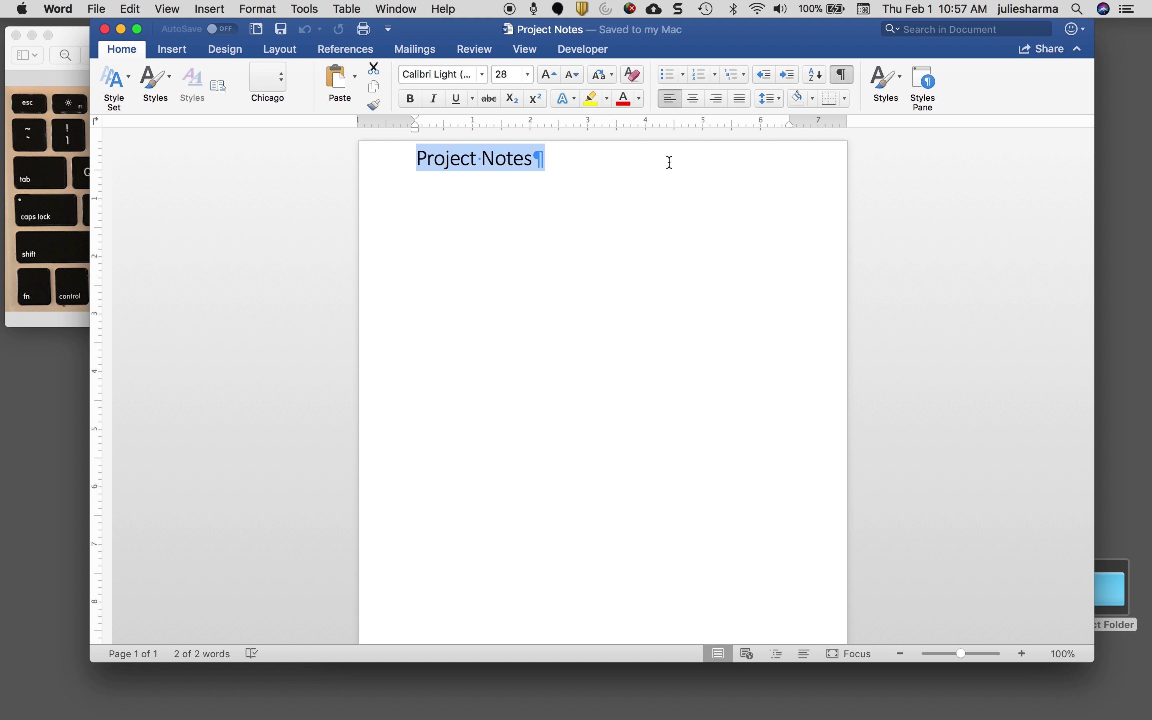
{"action": "key", "text": "super+Tab"}
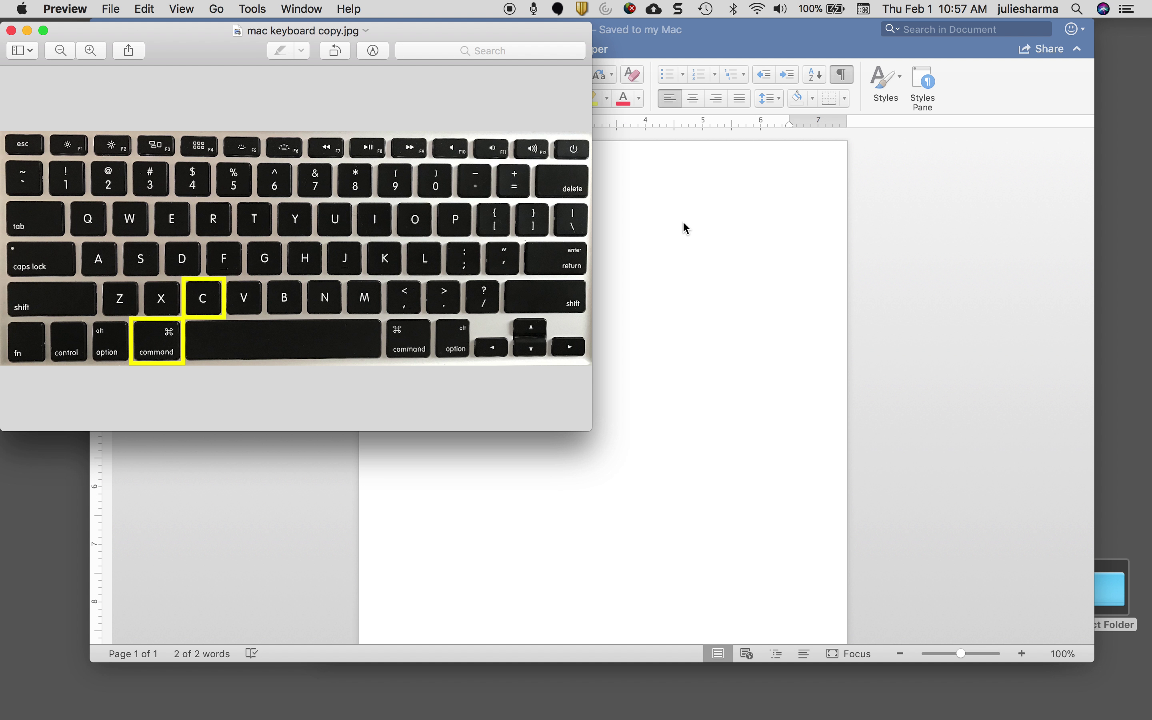
{"action": "key", "text": "super+Tab"}
{"action": "key", "text": "super+c"}
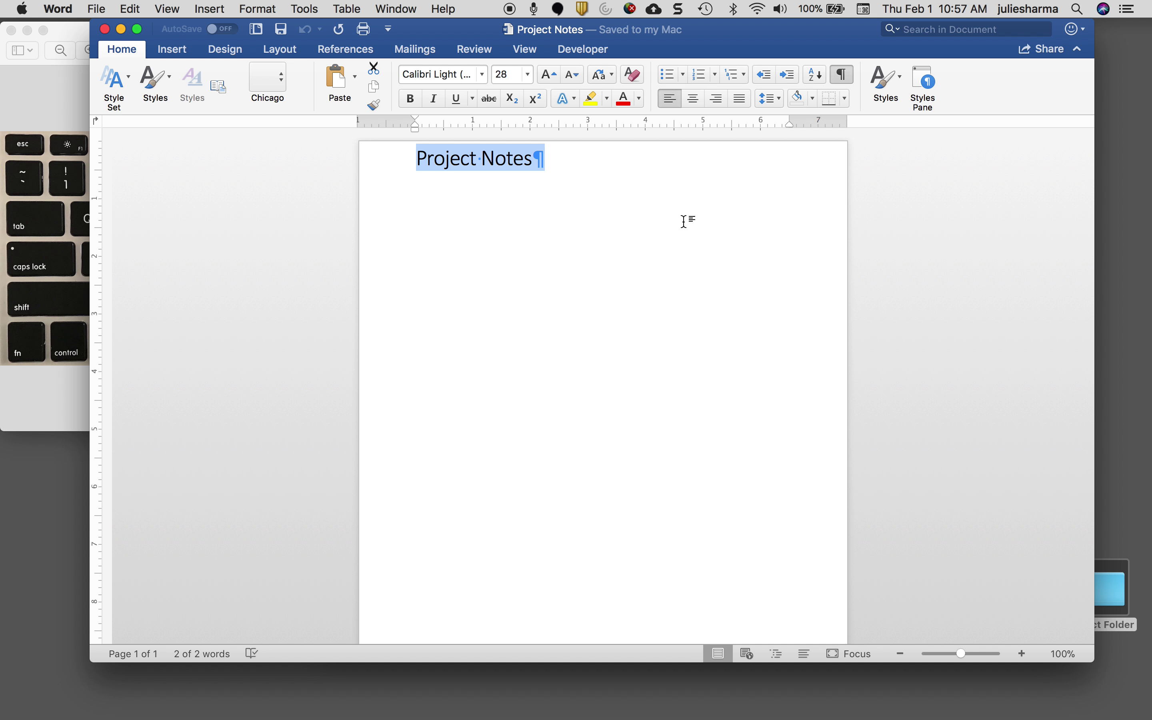
{"action": "key", "text": "super+Tab"}
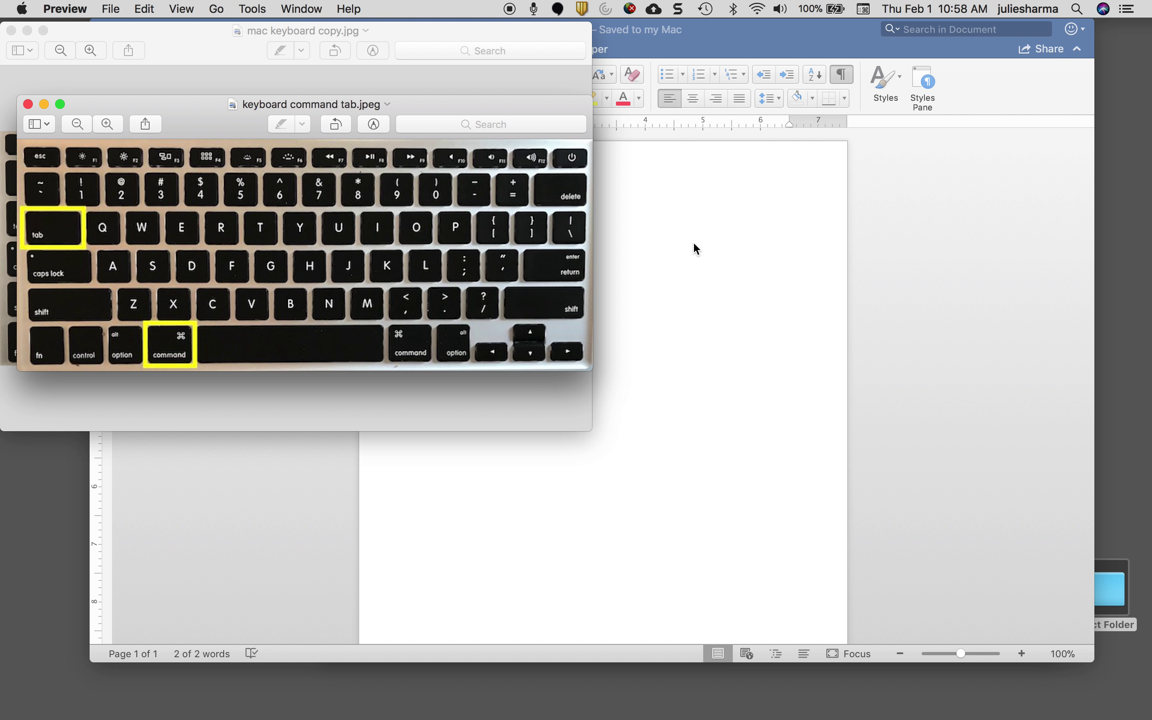
- Paste 'Project Notes' on a new line beneath the date in the Project proposal
{"action": "key", "text": "super+Tab"}
{"action": "key", "text": "super+Tab"}
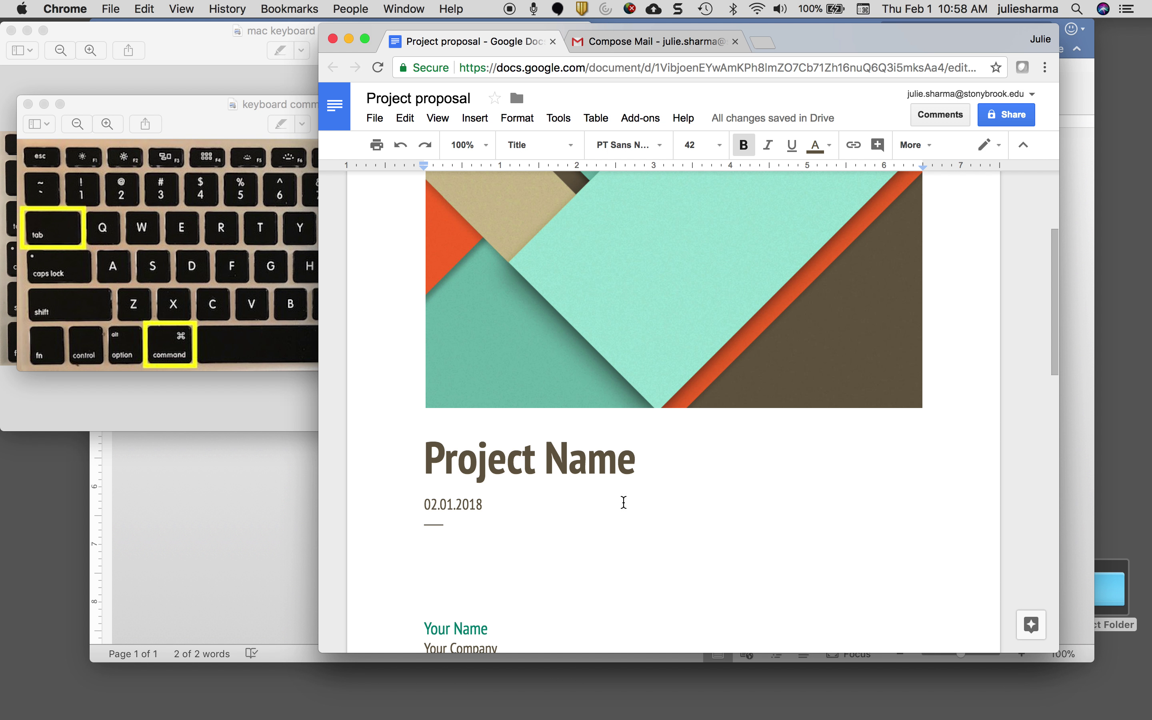
{"action": "left_click", "coordinate": [518, 555]}
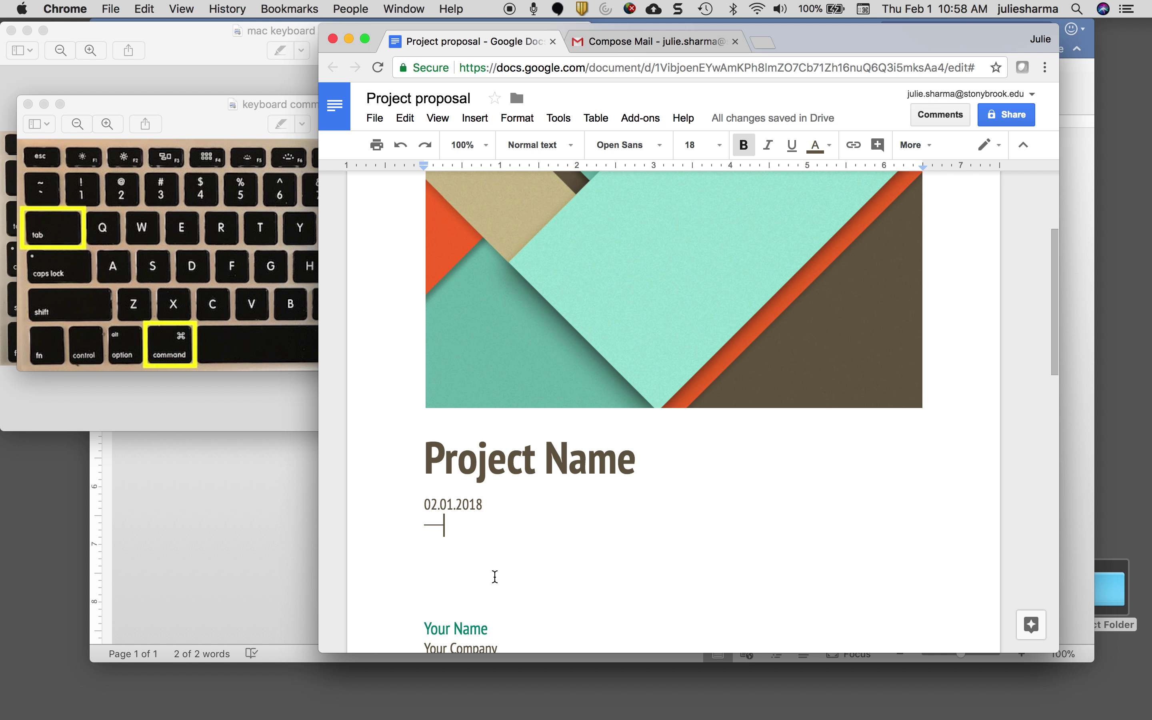
{"action": "key", "text": "Return"}
{"action": "key", "text": "Return"}
{"action": "key", "text": "Return"}
{"action": "key", "text": "Return"}
{"action": "key", "text": "super+v"}
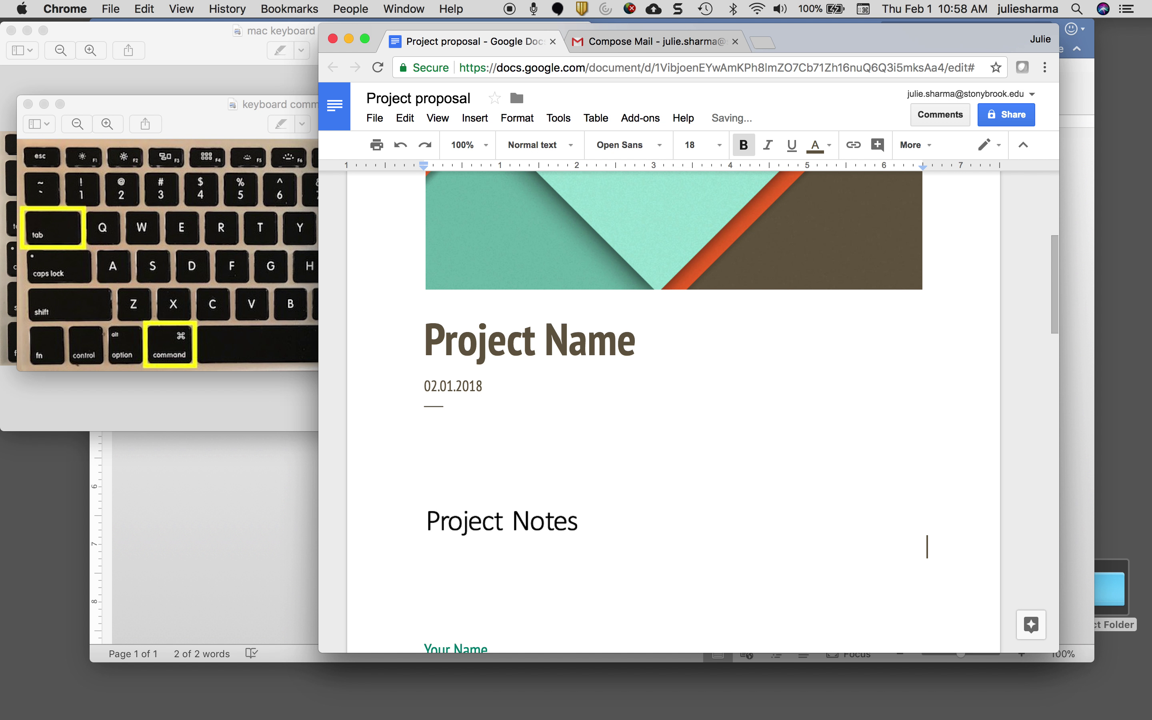
{"action": "scroll", "coordinate": [547, 425], "scroll_direction": "up", "scroll_amount": 5}
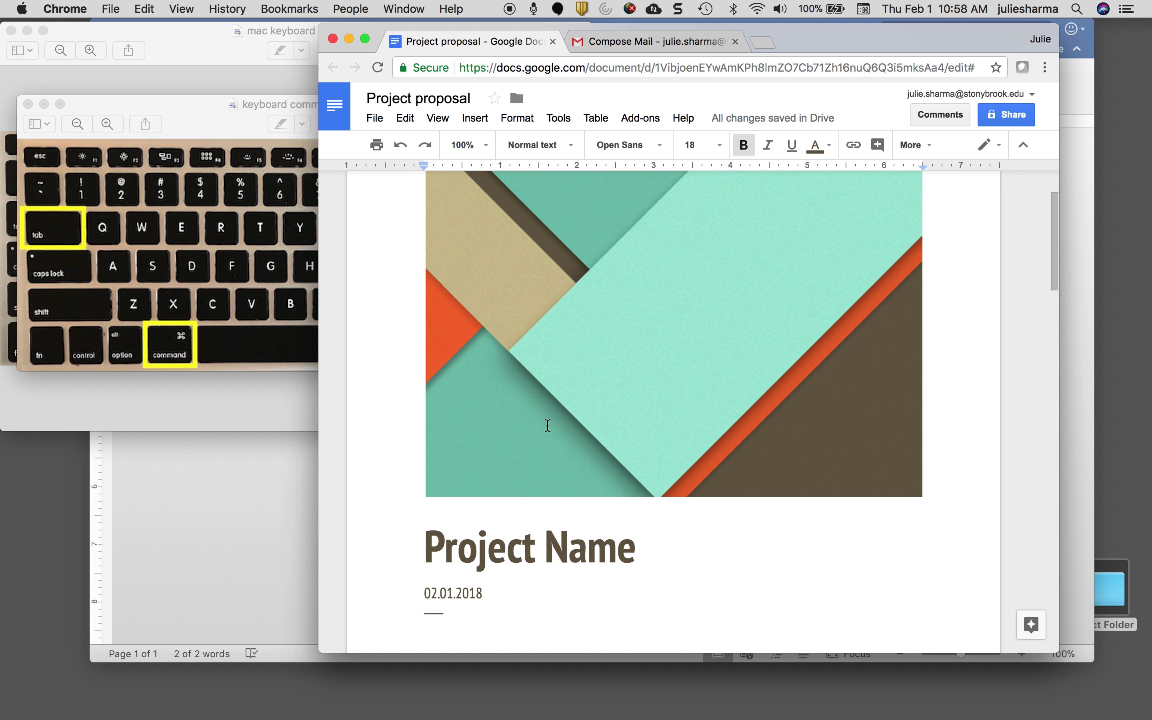
- Show and slightly enlarge the 'mac keyboard partial screenshot save to clipboard.jpg' picture
{"action": "scroll", "coordinate": [548, 426], "scroll_direction": "up", "scroll_amount": 1}
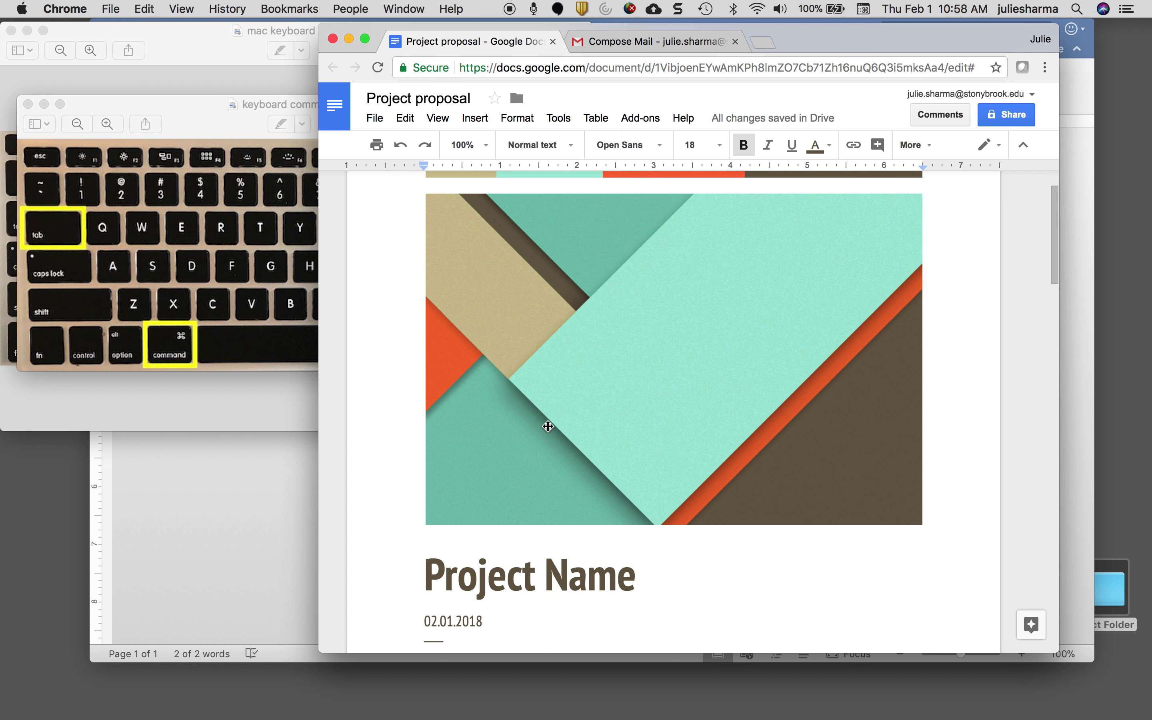
{"action": "key", "text": "super+Tab"}
{"action": "left_click_drag", "start_coordinate": [583, 359], "coordinate": [588, 365]}
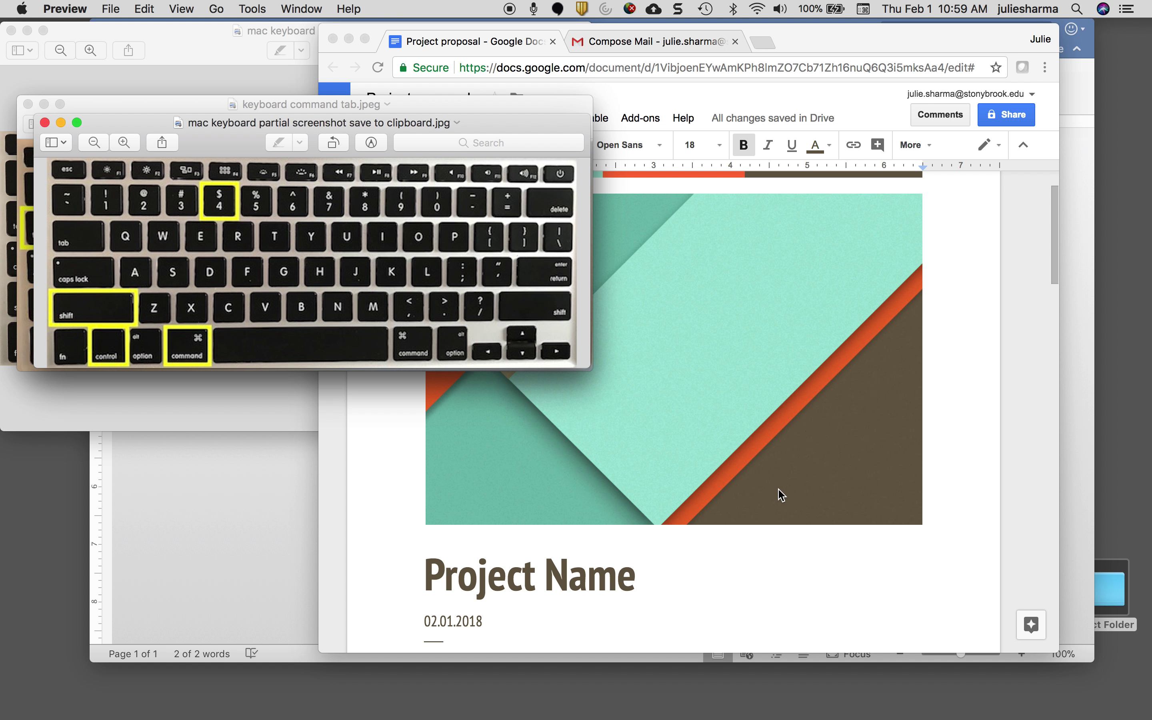
- Capture the doc's cover image, title and date to the clipboard with Cmd+Ctrl+Shift+4
{"action": "key", "text": "ctrl+shift+super+4"}
{"action": "left_click_drag", "start_coordinate": [399, 370], "coordinate": [957, 648]}
- Paste the captured screenshot into the body of the Project Document Gmail draft
{"action": "left_click", "coordinate": [610, 38]}
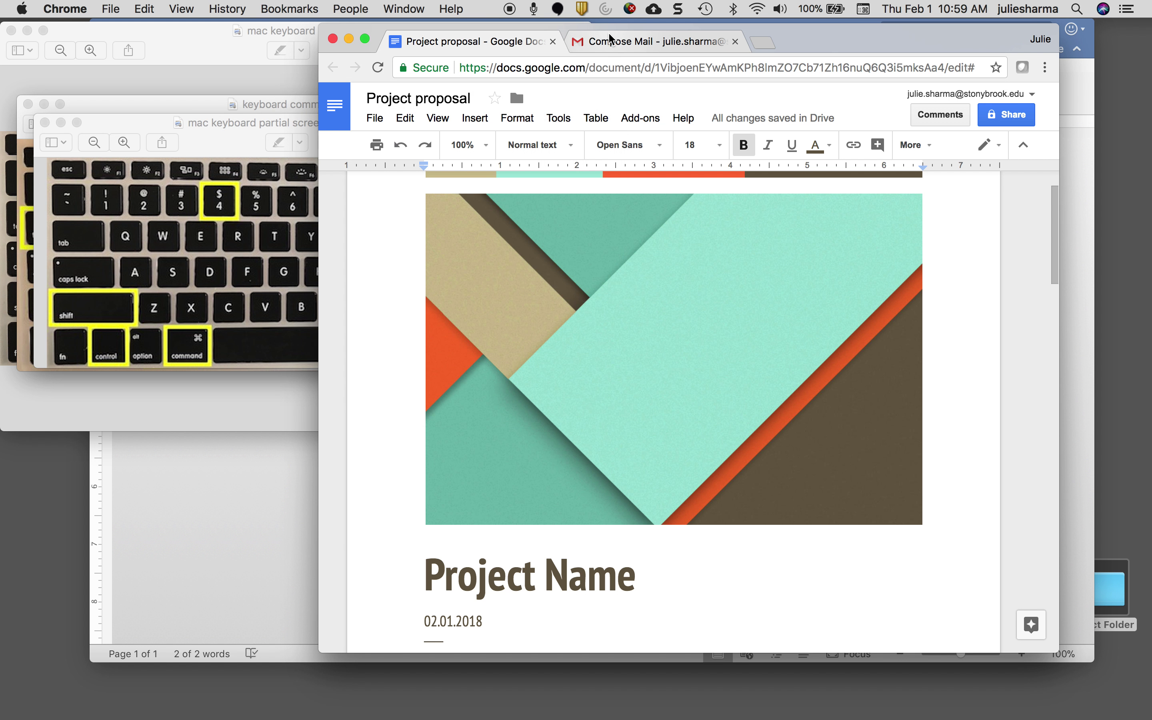
{"action": "left_click", "coordinate": [610, 38]}
{"action": "left_click", "coordinate": [491, 308]}
{"action": "key", "text": "super+v"}
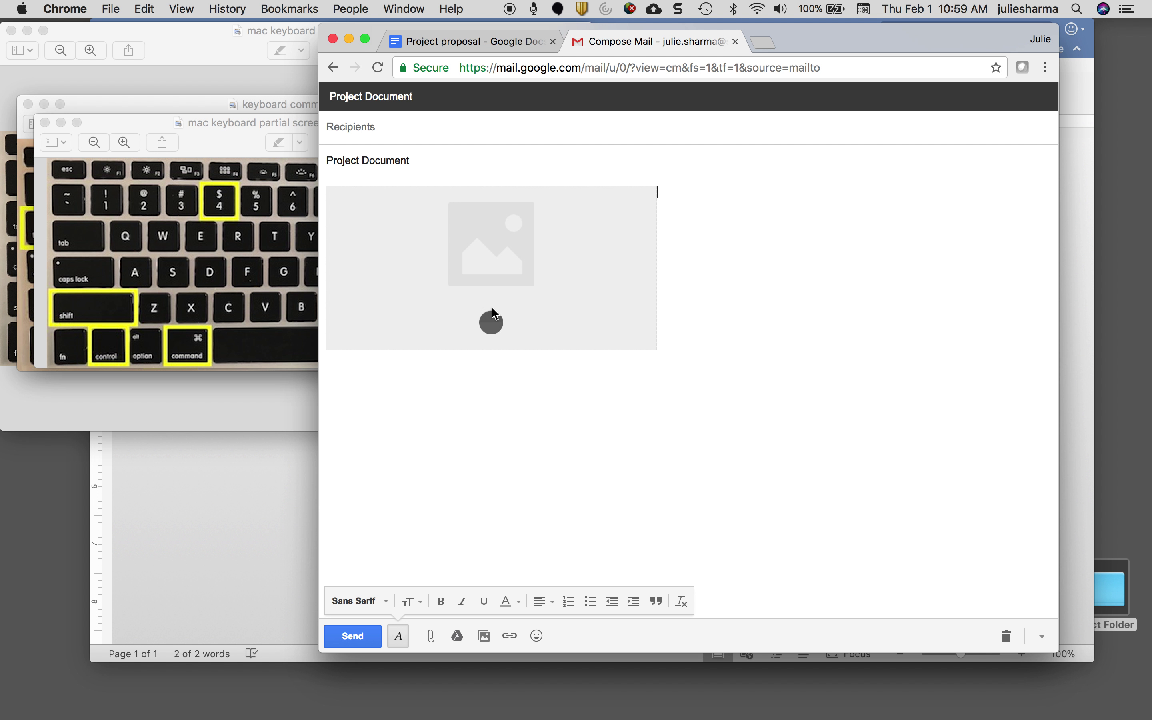
- Add the line "Here's the project:" above the pasted image
{"action": "key", "text": "Left"}
{"action": "key", "text": "Return"}
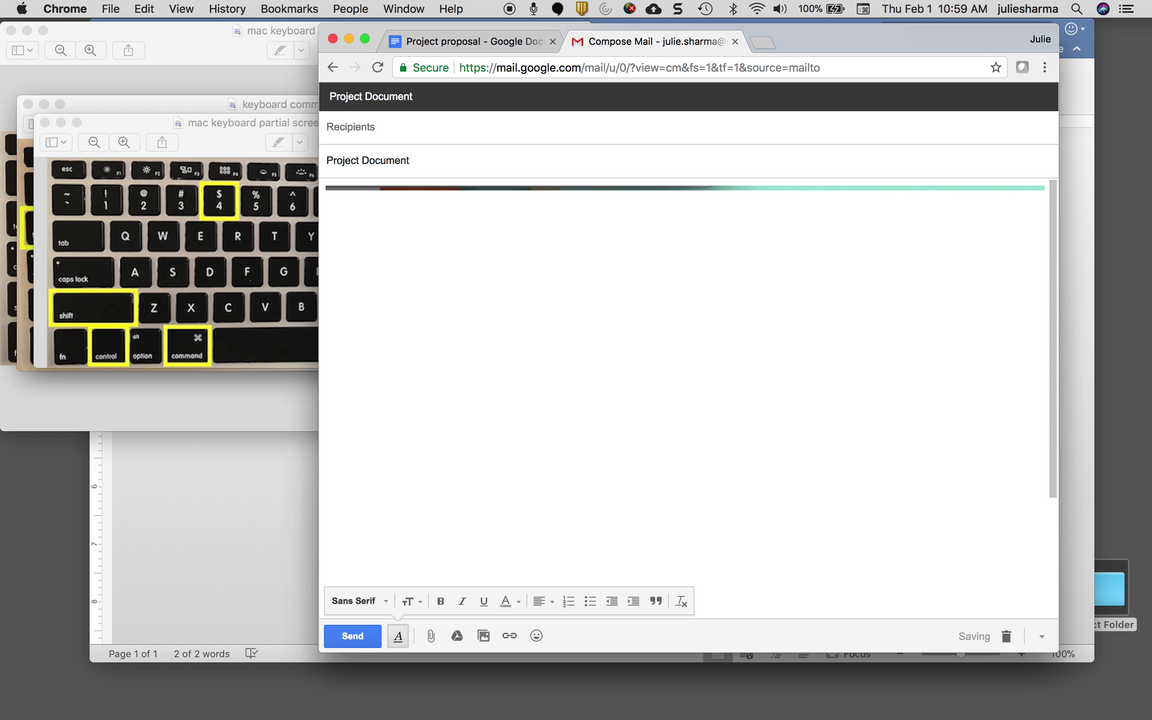
{"action": "type", "text": "Here'"}
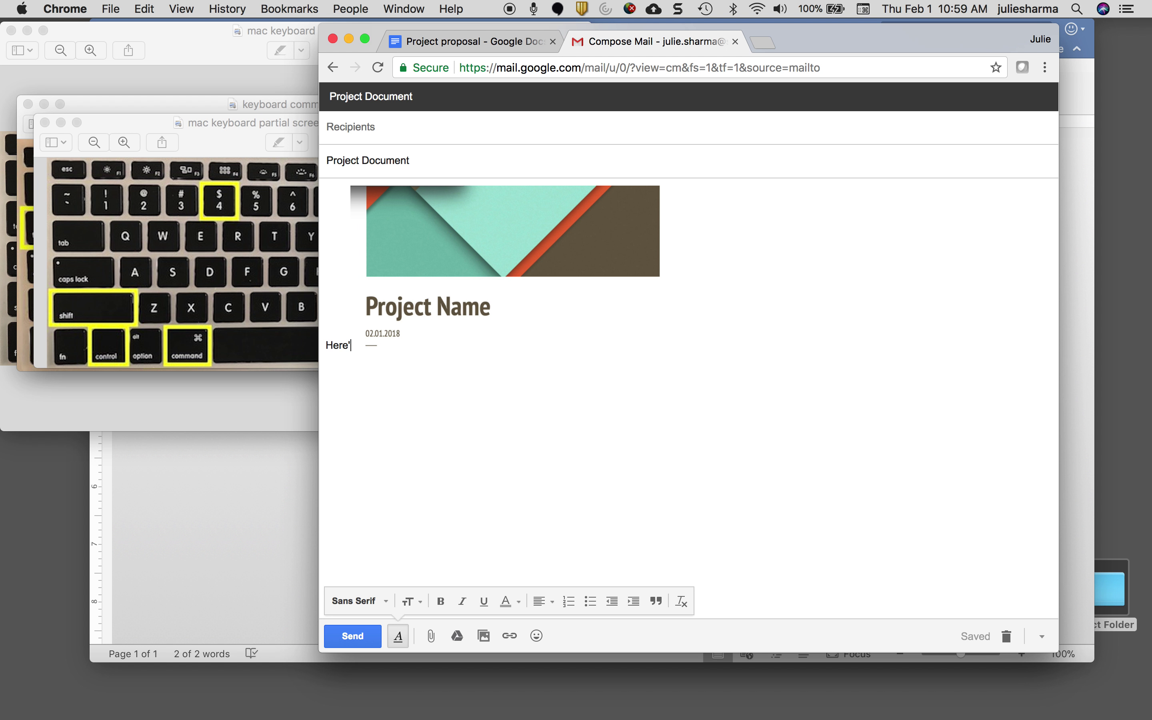
{"action": "type", "text": "s the project"}
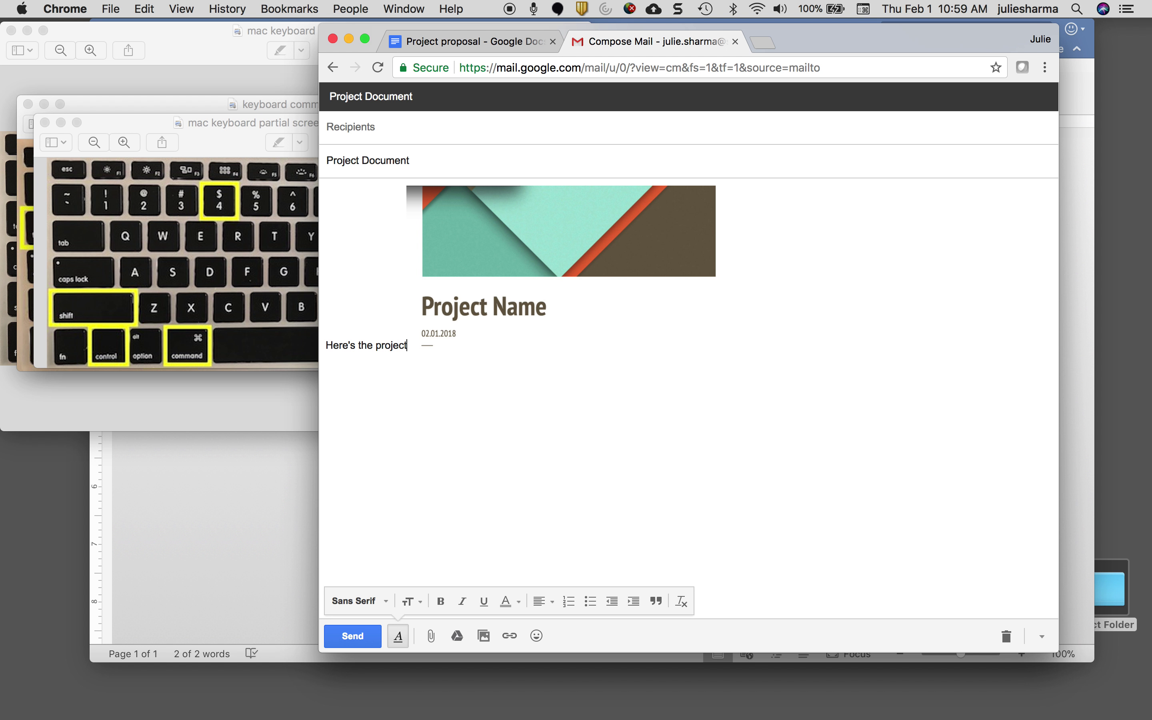
{"action": "type", "text": ":"}
{"action": "key", "text": "Return"}
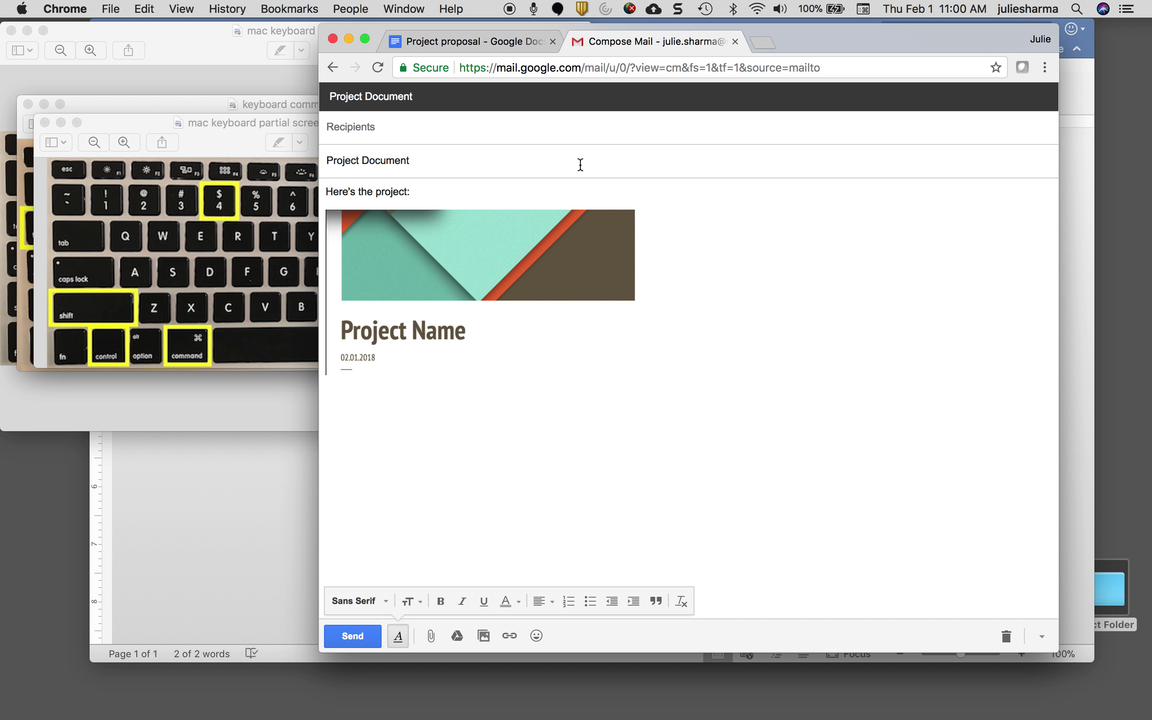
- Open the 'Mac keyboard shortcuts - Apple Support' result from the apple keyboard shortcuts search
{"action": "left_click", "coordinate": [221, 133]}
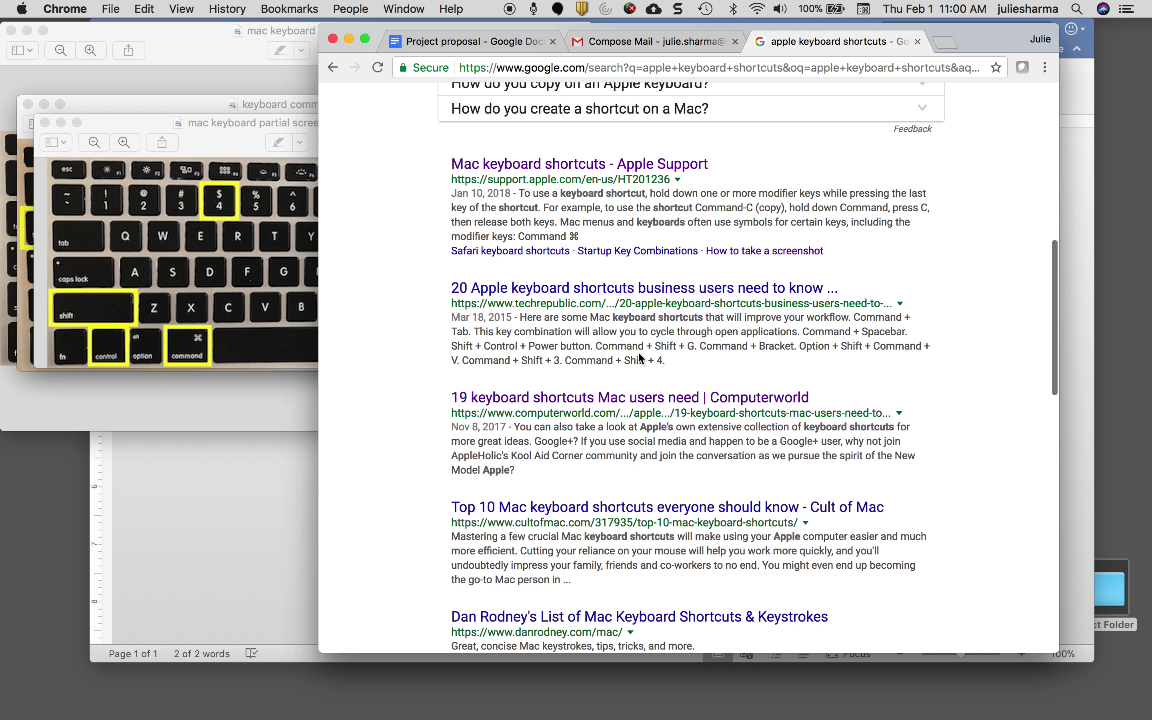
{"action": "scroll", "coordinate": [640, 357], "scroll_direction": "up", "scroll_amount": 3}
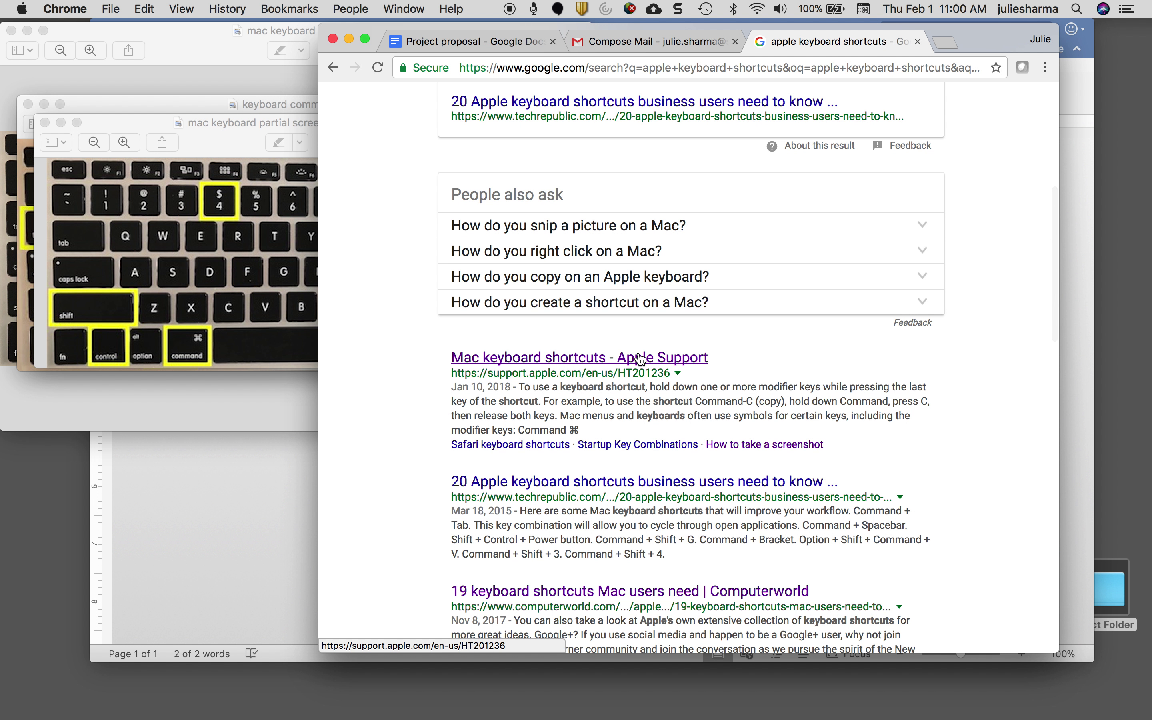
{"action": "left_click", "coordinate": [640, 357]}
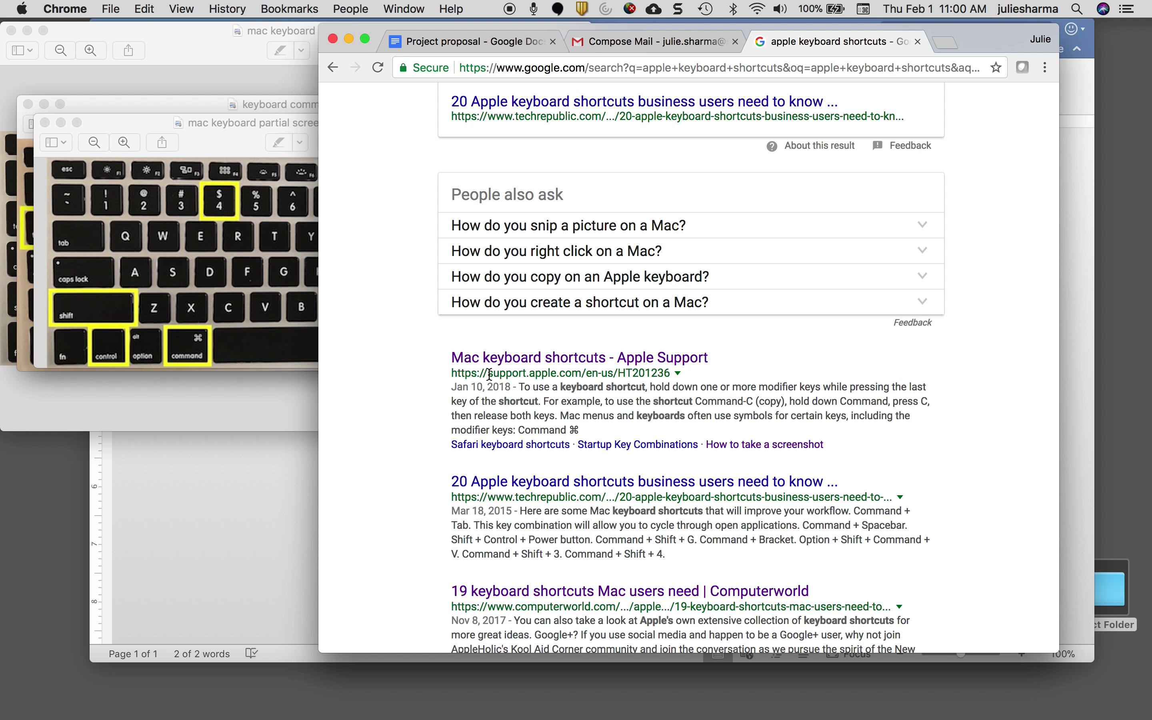
{"action": "left_click_drag", "start_coordinate": [490, 374], "coordinate": [573, 371]}
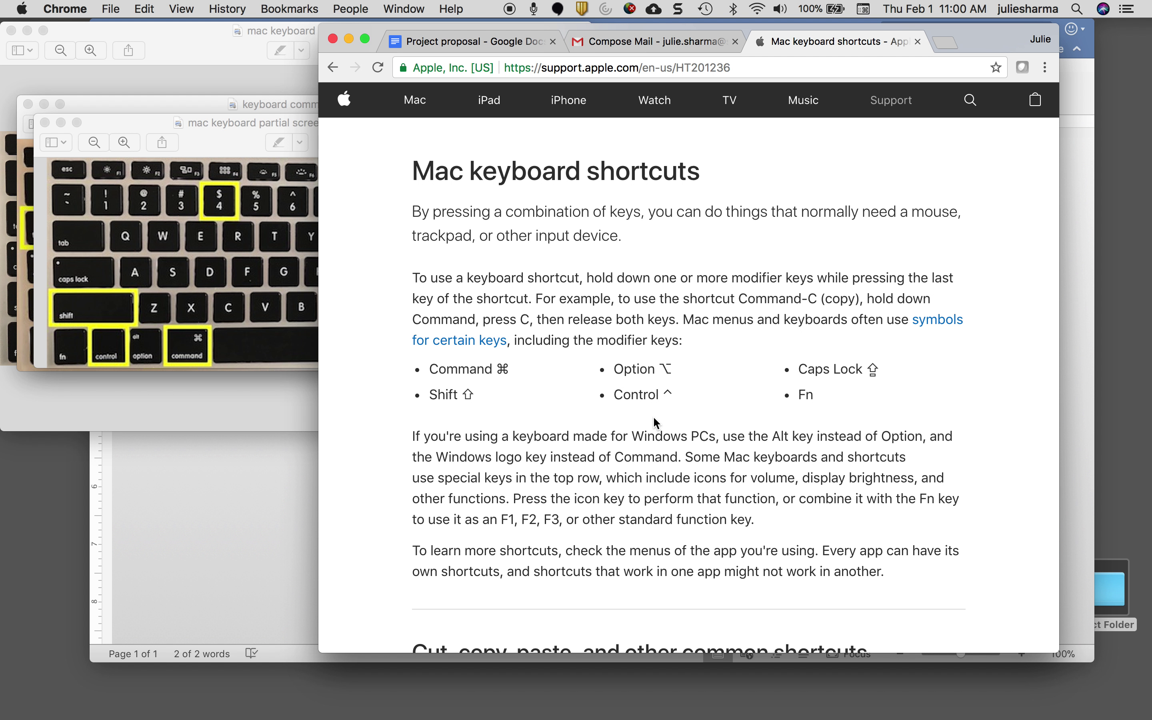
{"action": "scroll", "coordinate": [655, 422], "scroll_direction": "down", "scroll_amount": 20}
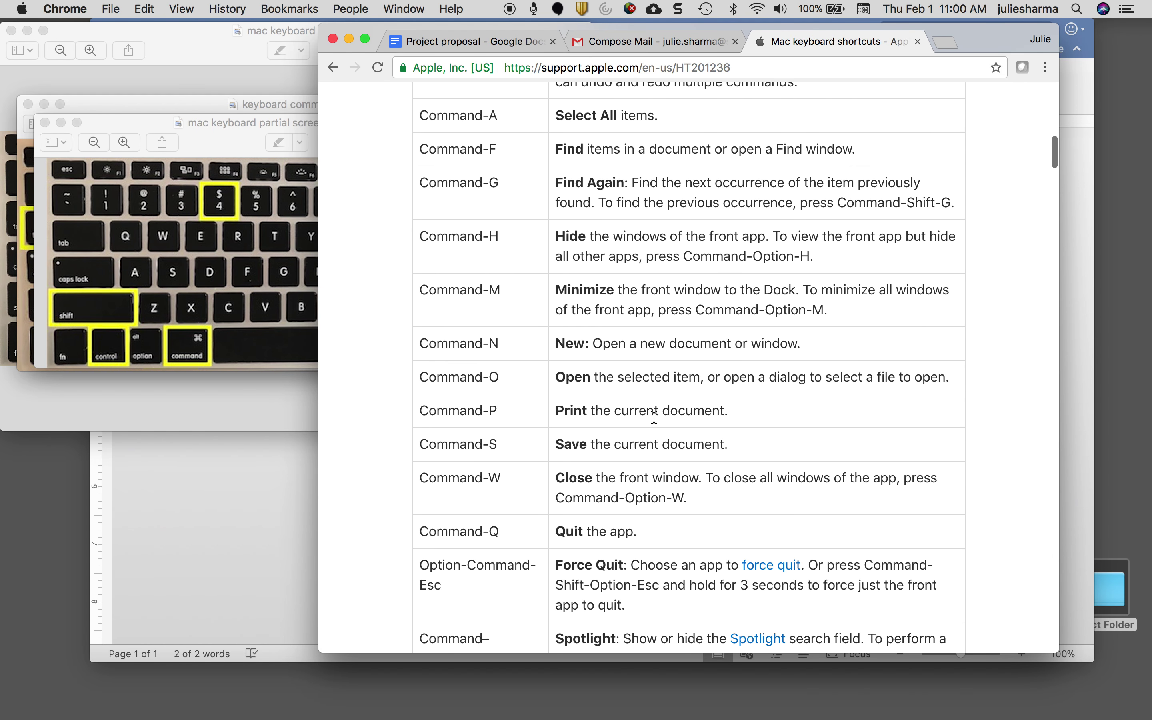
{"action": "scroll", "coordinate": [655, 418], "scroll_direction": "down", "scroll_amount": 20}
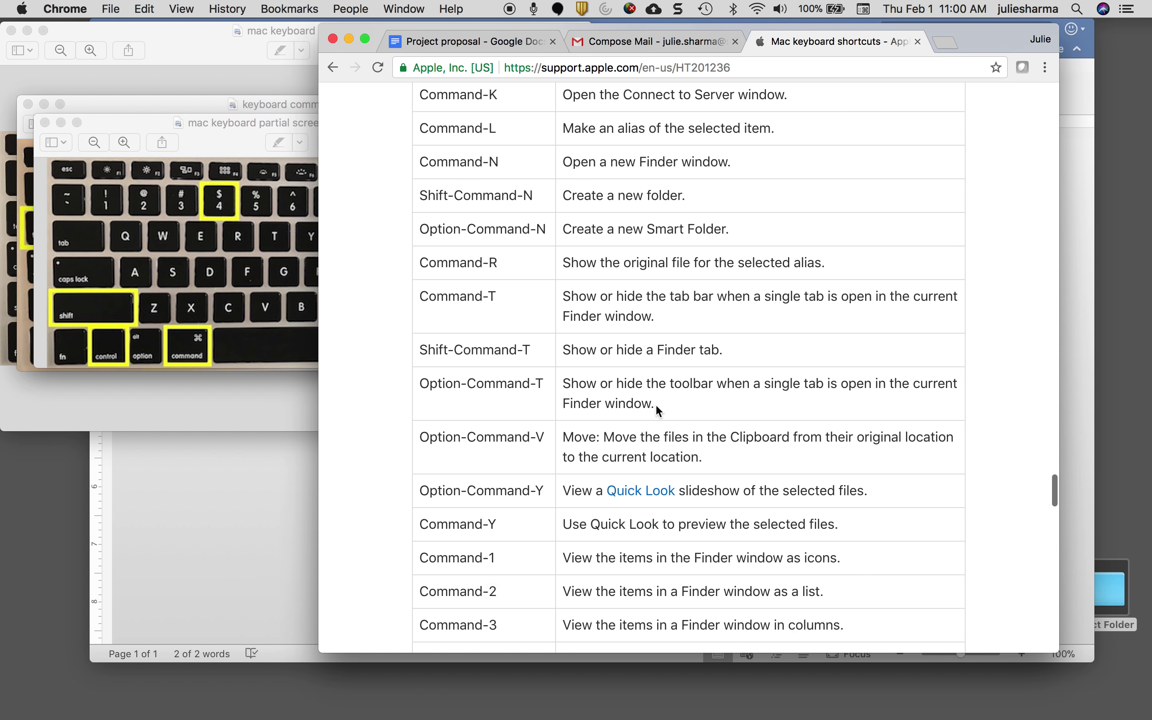
{"action": "scroll", "coordinate": [655, 410], "scroll_direction": "up", "scroll_amount": 20}
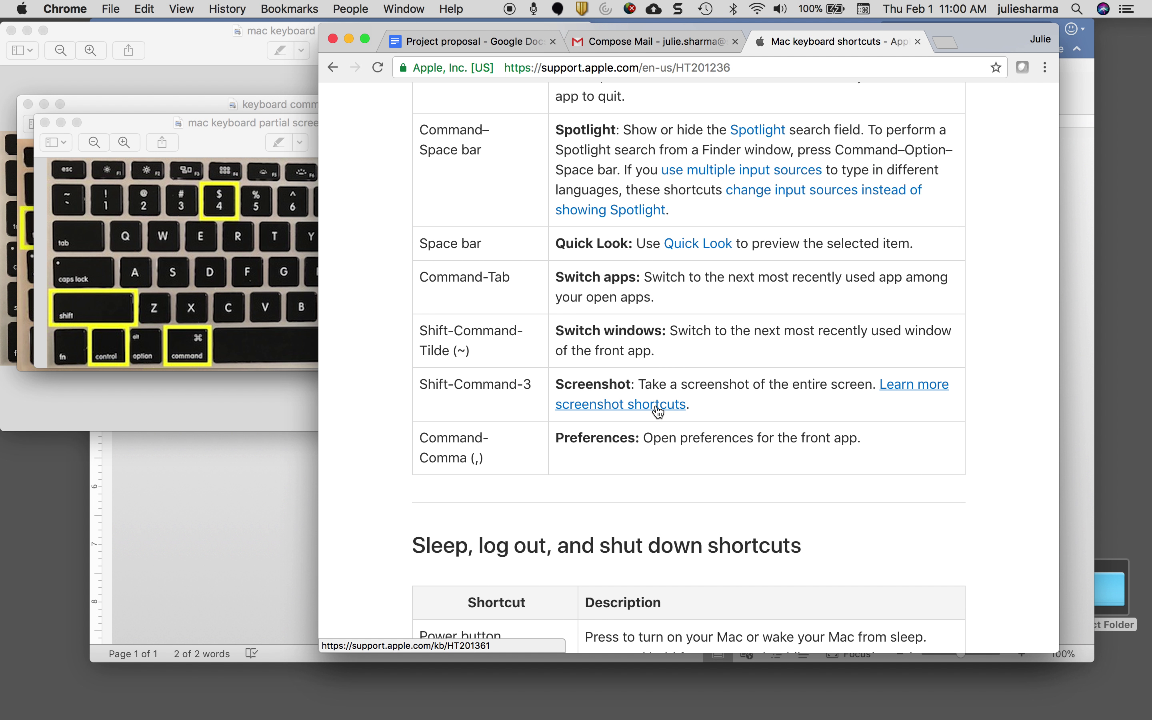
{"action": "scroll", "coordinate": [659, 410], "scroll_direction": "up", "scroll_amount": 20}
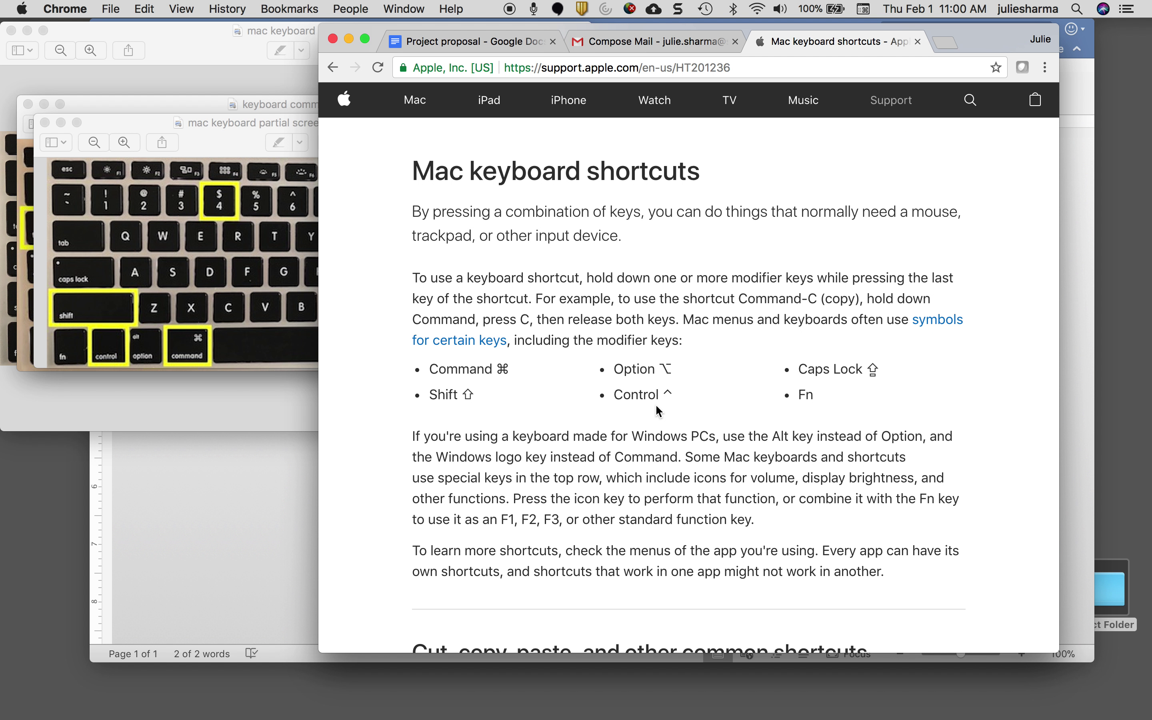